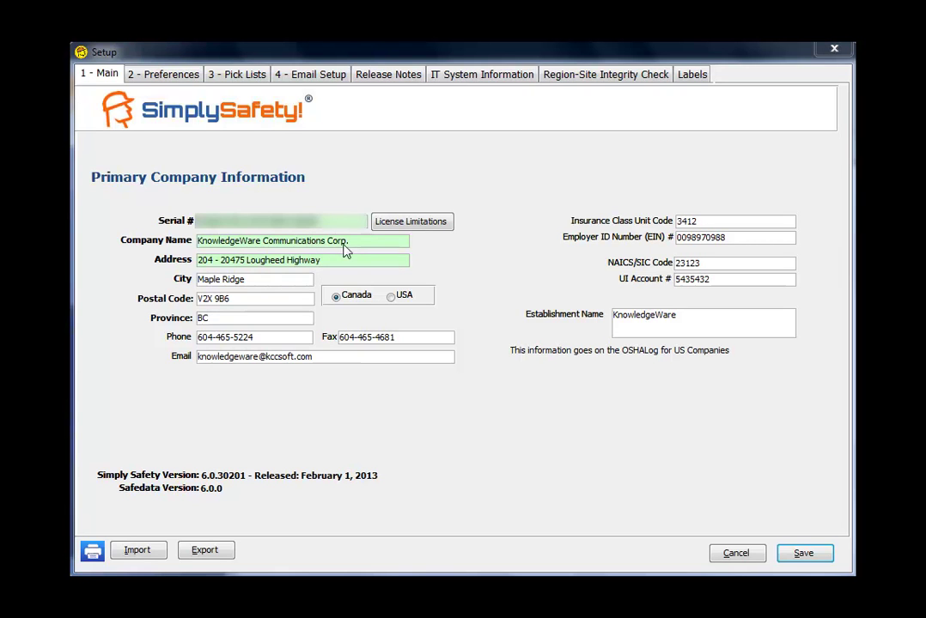
Switch the Setup window to the 2 - Preferences tab.
type(".")
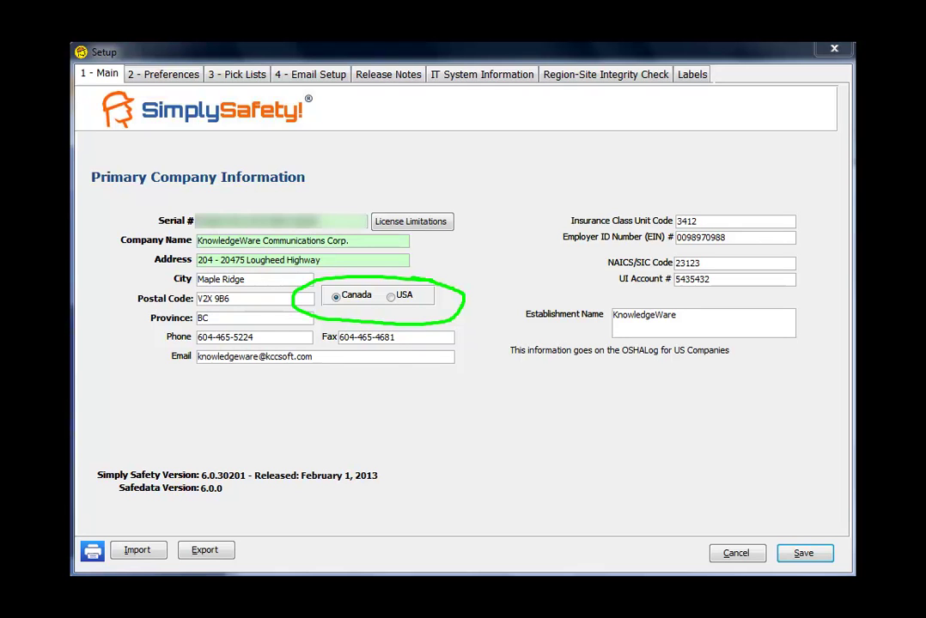
key("ctrl+Tab")
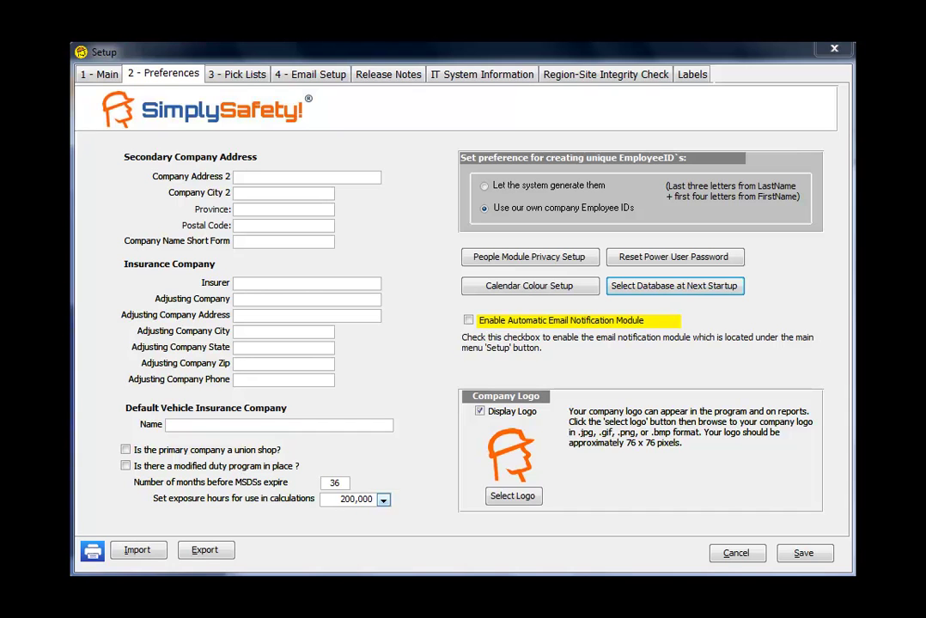
left_click(383, 499)
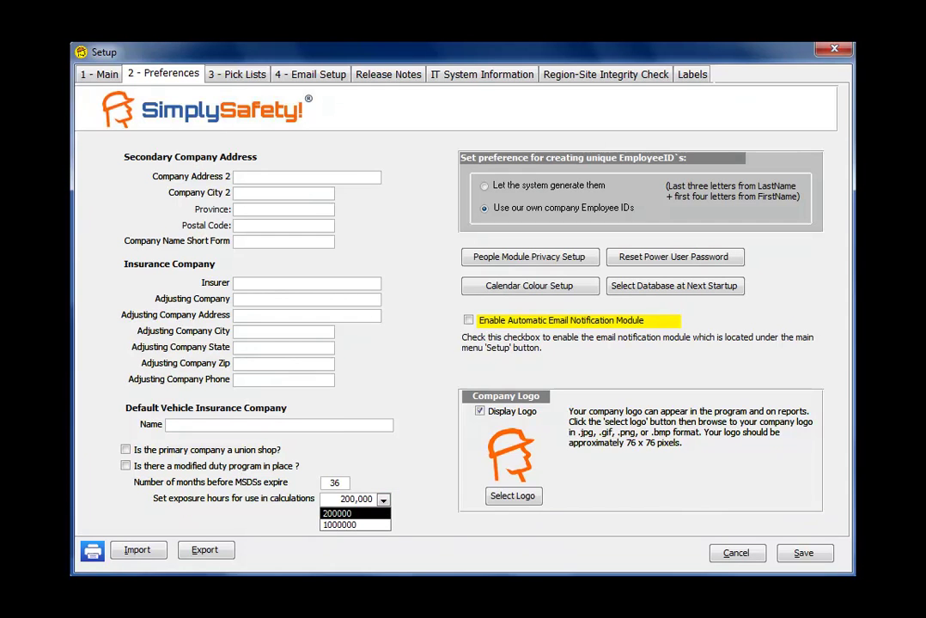
left_click(369, 499)
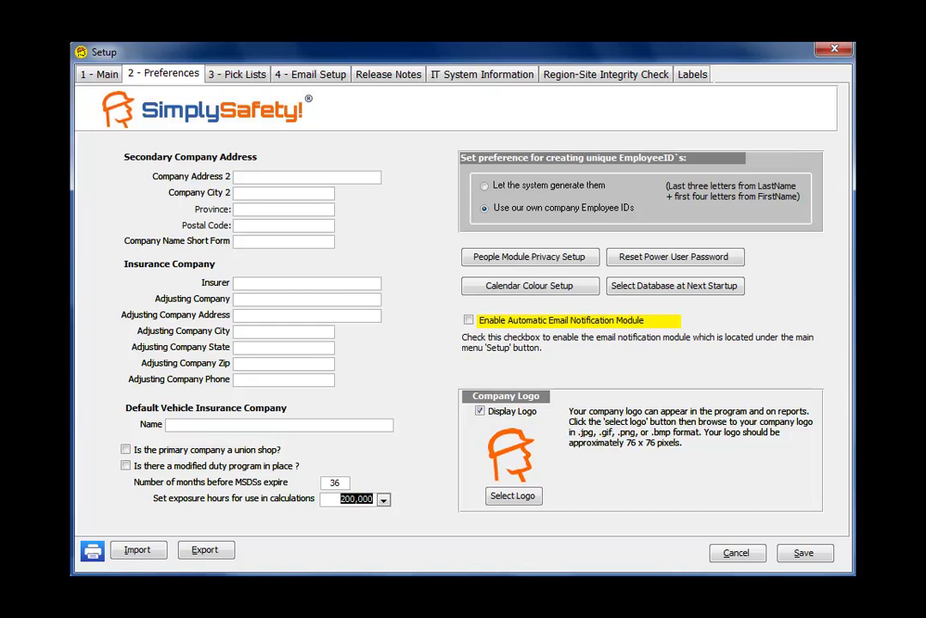
left_click(483, 186)
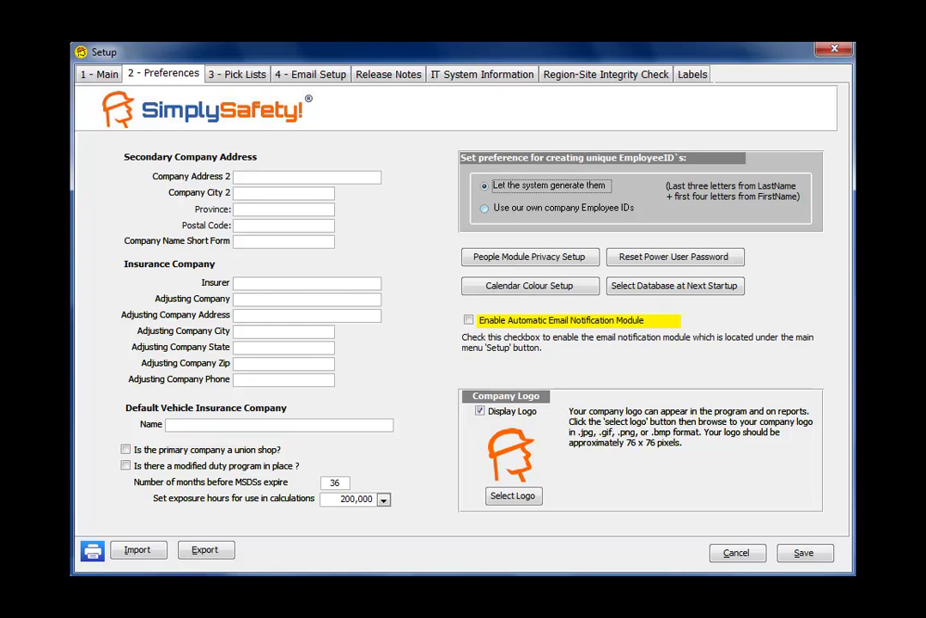
left_click(484, 208)
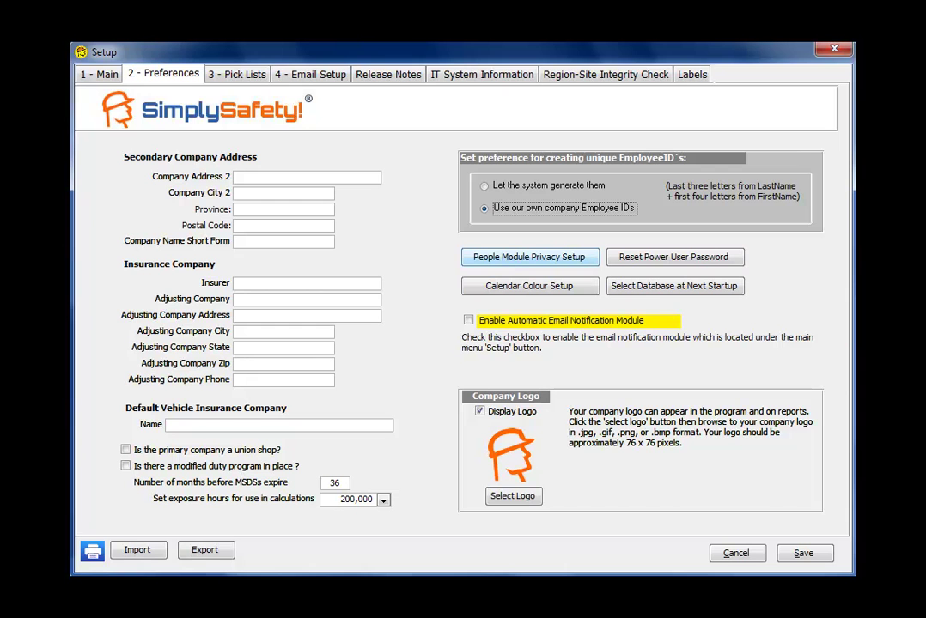
left_click(529, 257)
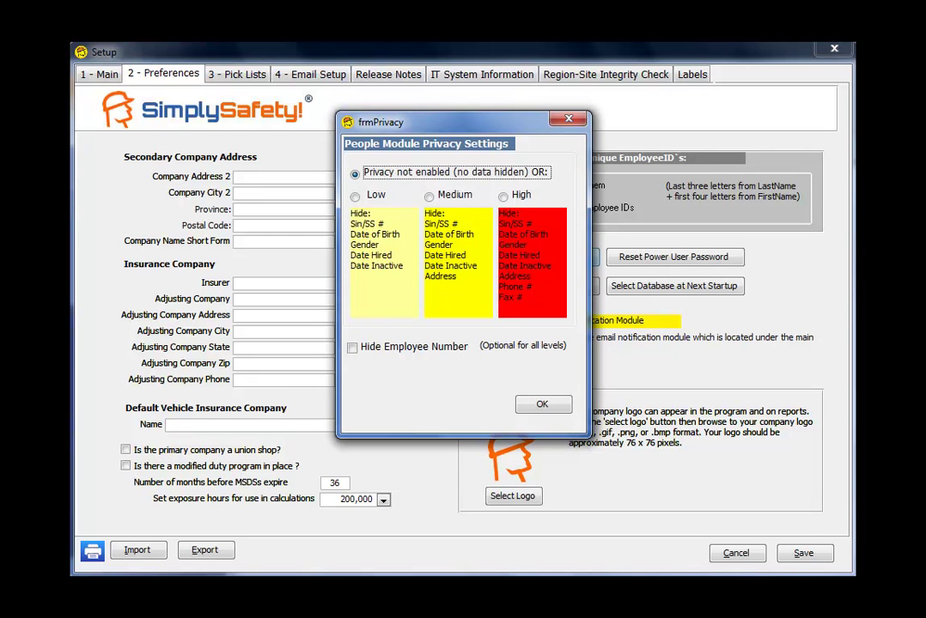
left_click(503, 196)
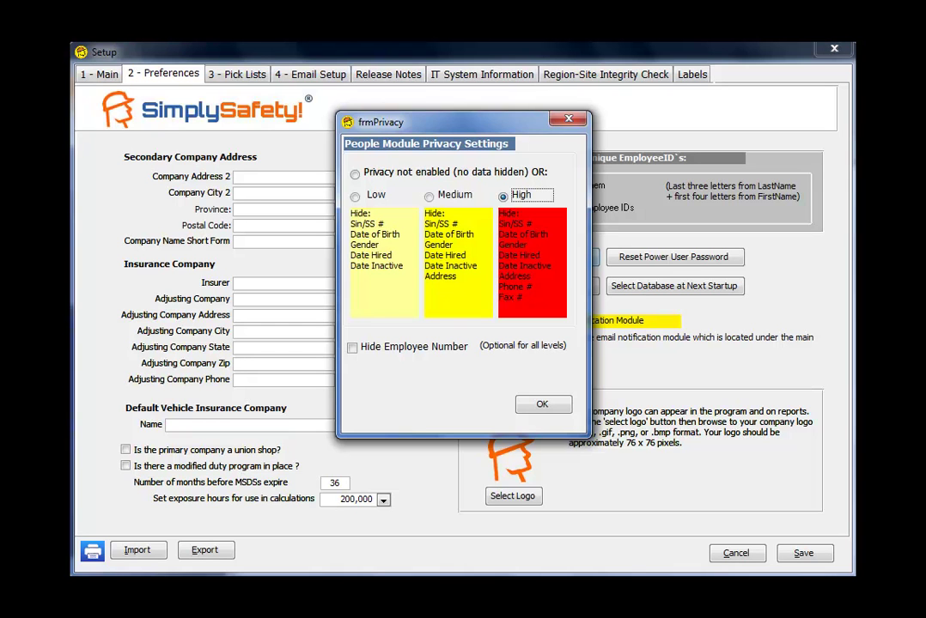
left_click(355, 174)
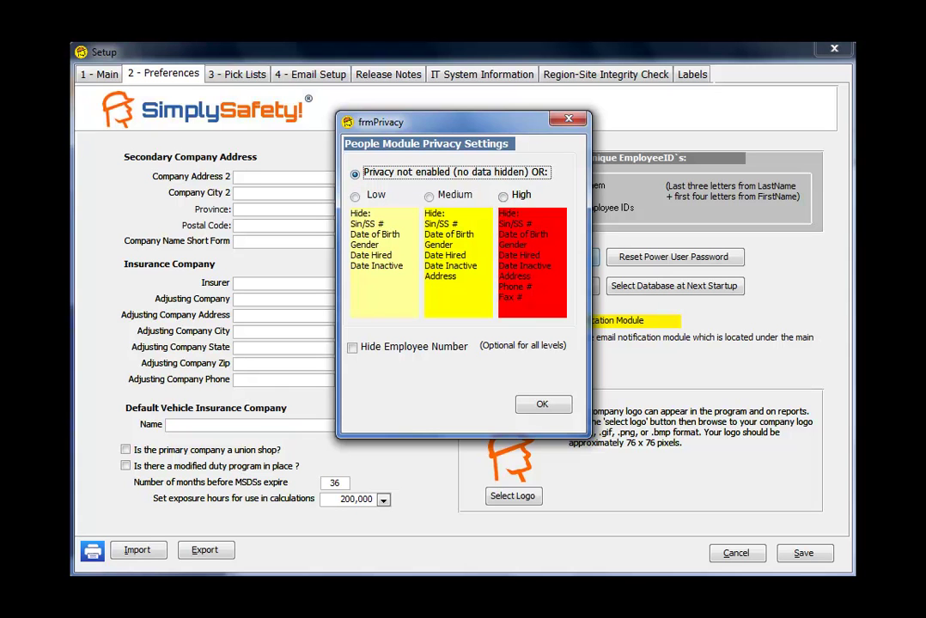
key("Return")
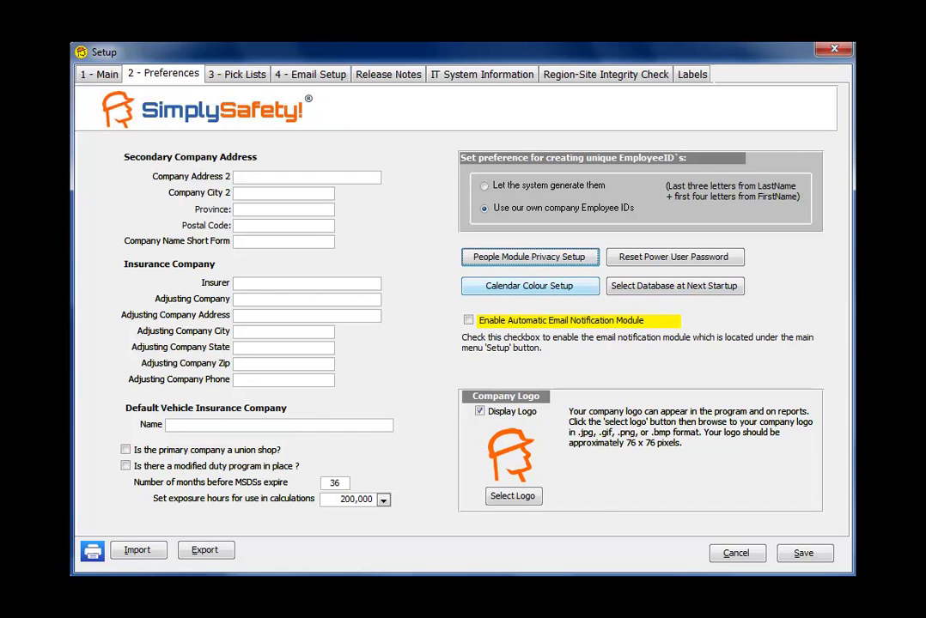
left_click(529, 286)
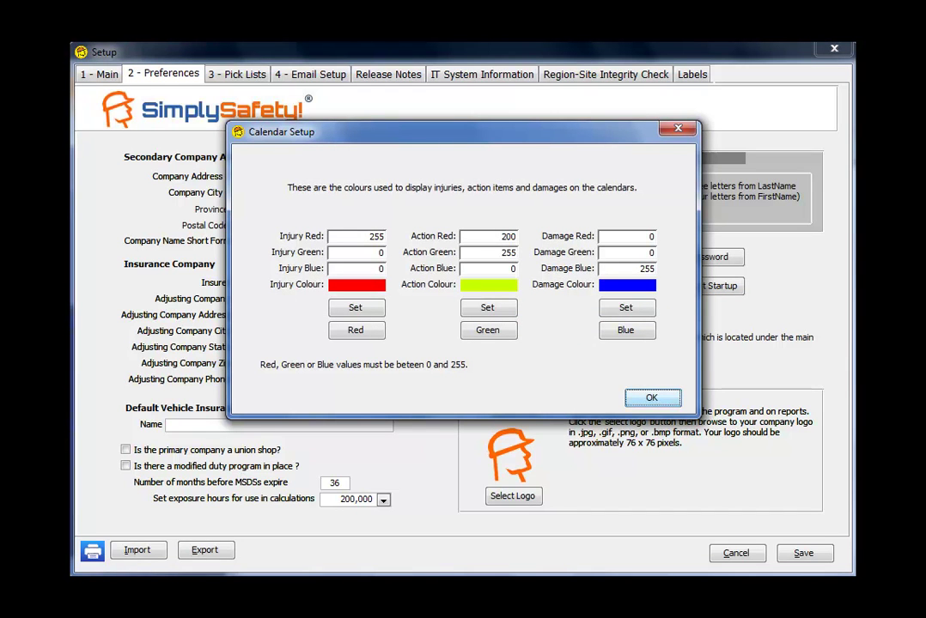
key("Return")
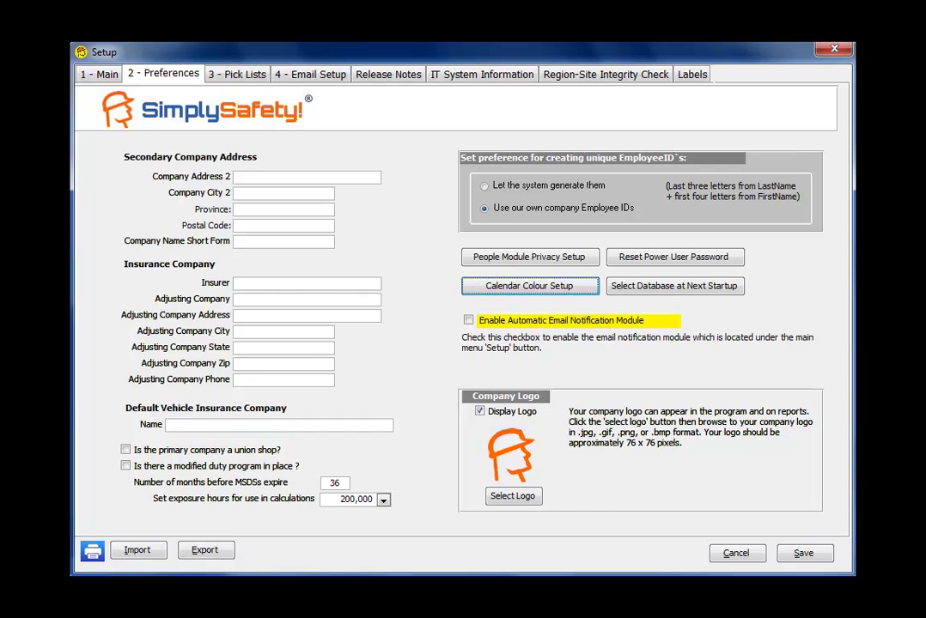
Turn on Select Database at Next Startup and dismiss the confirmation notice.
left_click(674, 286)
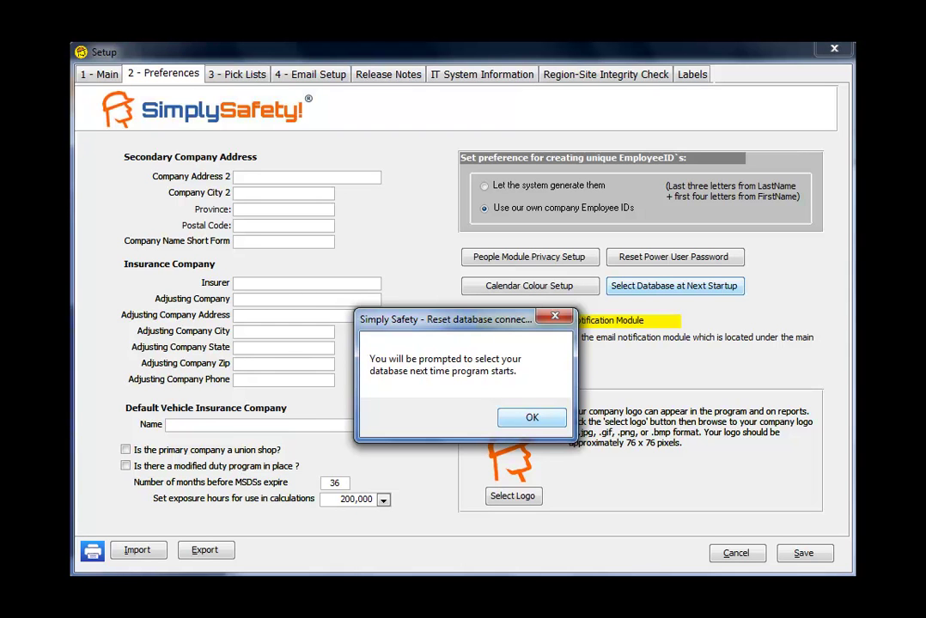
key("Return")
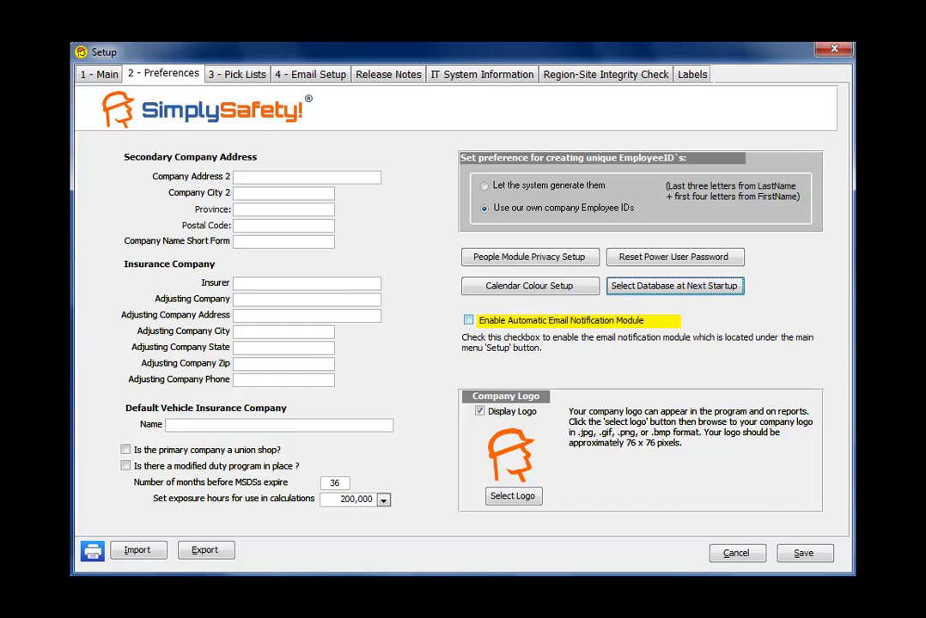
left_click(468, 319)
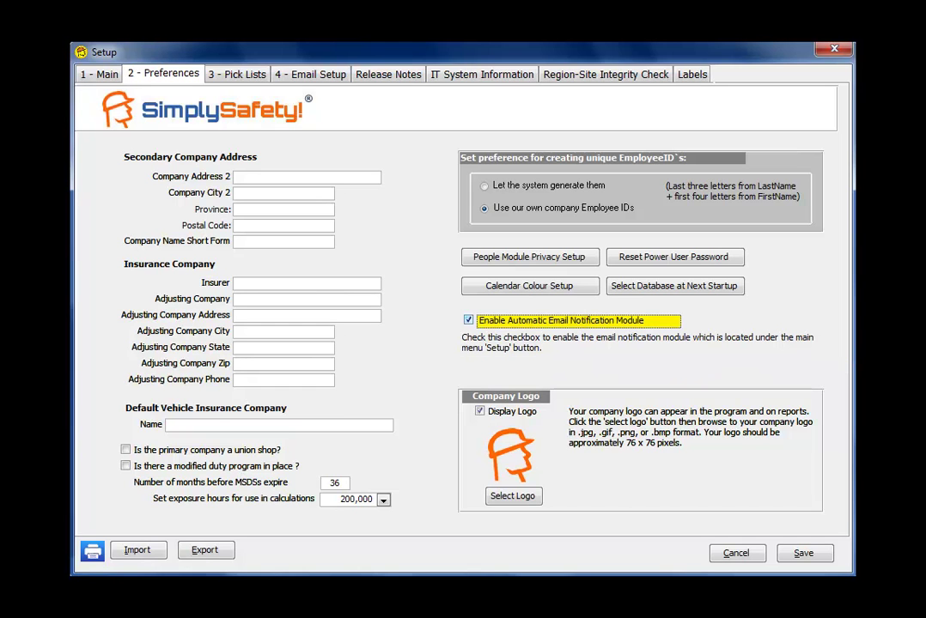
key("space")
Tick Display Logo on the Preferences tab so the company logo is shown.
left_click(480, 412)
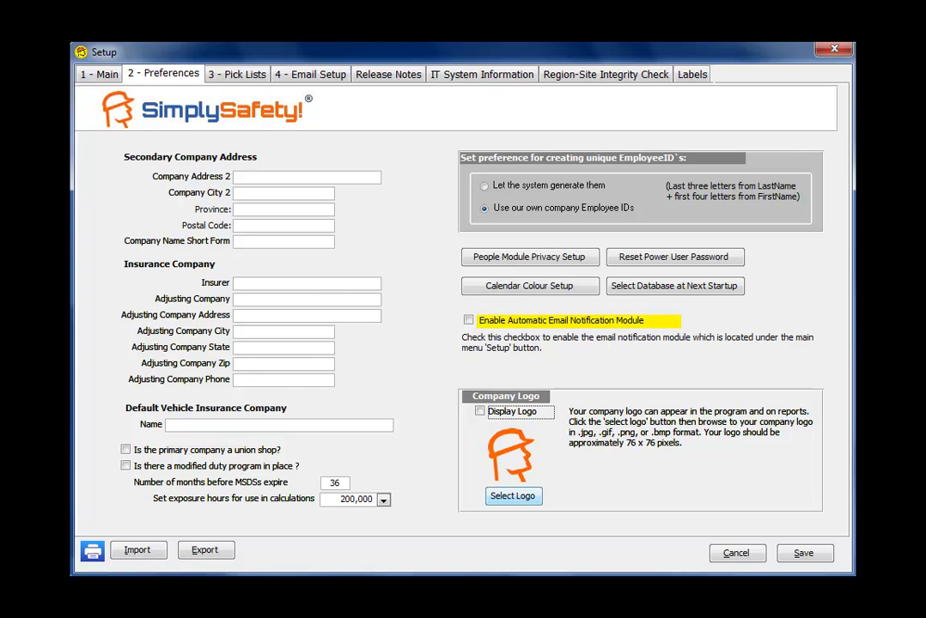
key("space")
On the 3 - Pick Lists tab, step through Absent Reason and Accident Type to show Action Category's entries.
key("ctrl+Tab")
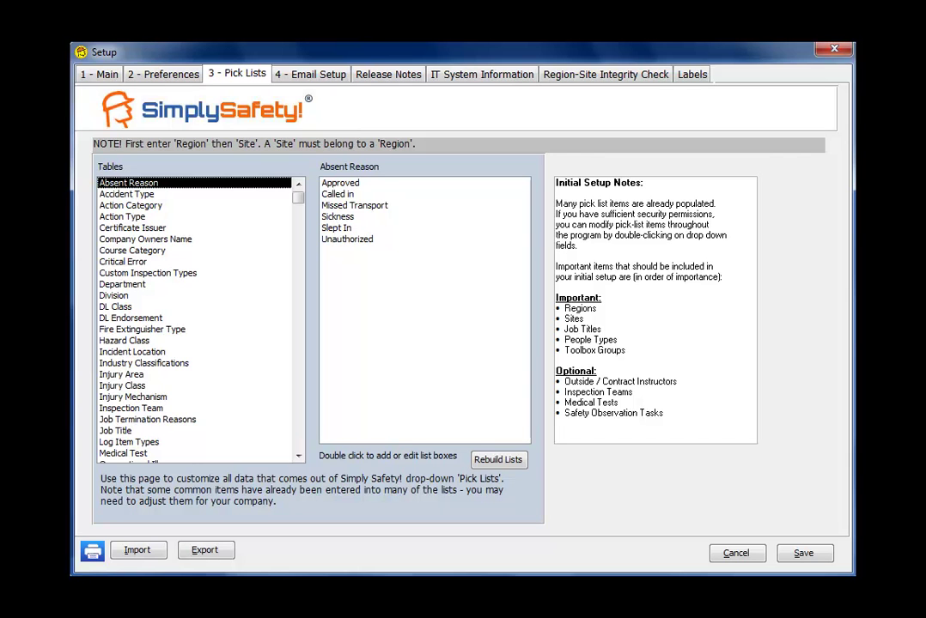
scroll(200, 320, "down", 8)
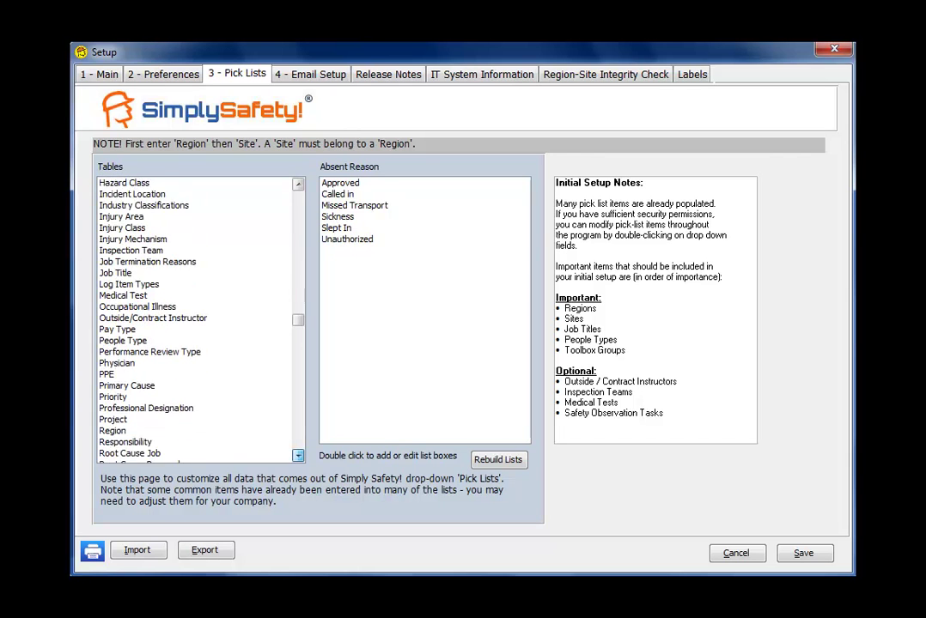
scroll(200, 319, "down", 2)
scroll(200, 320, "up", 9)
left_click(128, 183)
left_click(127, 194)
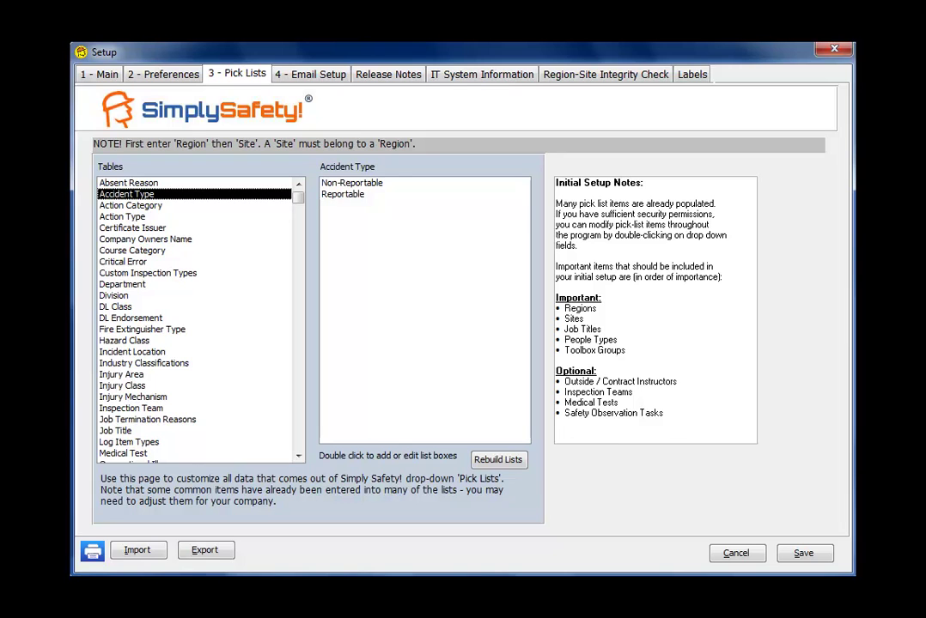
left_click(131, 205)
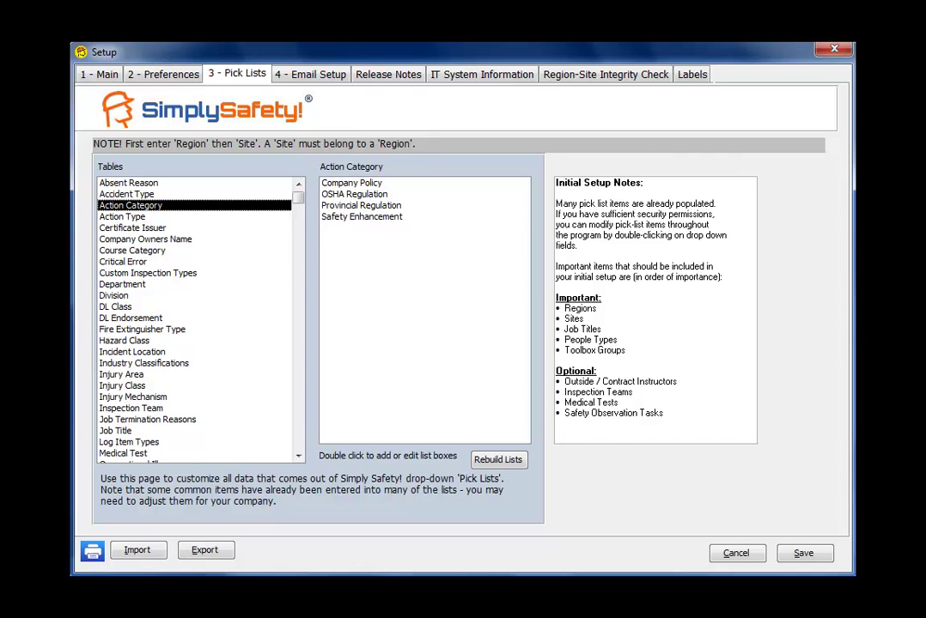
double_click(351, 183)
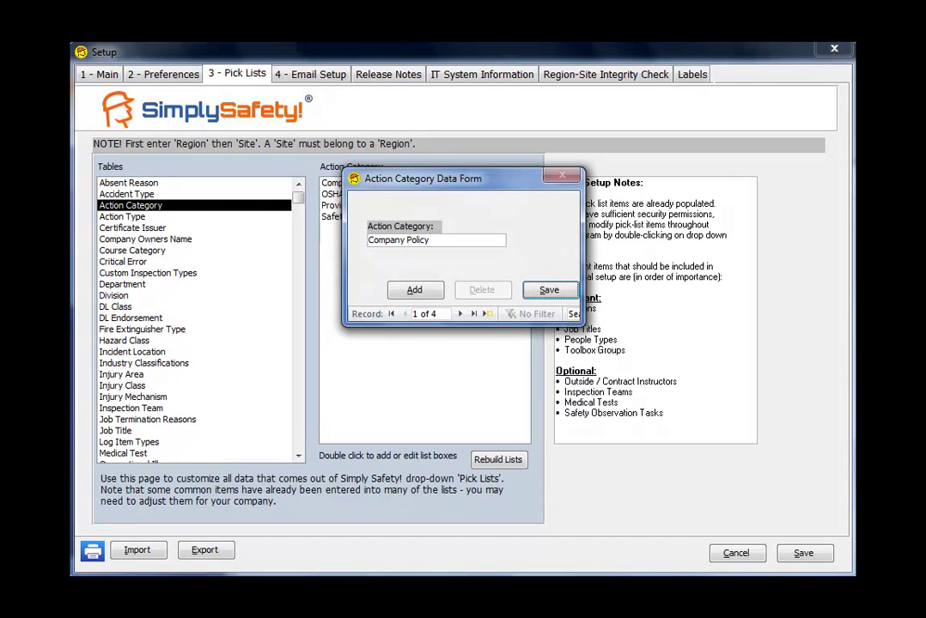
left_click(414, 289)
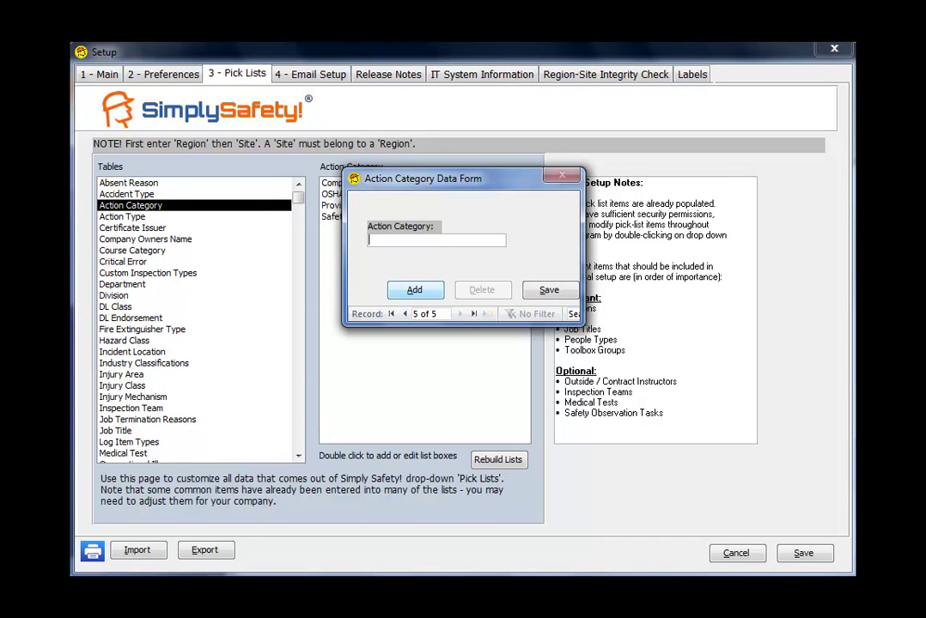
type("New item")
key("Return")
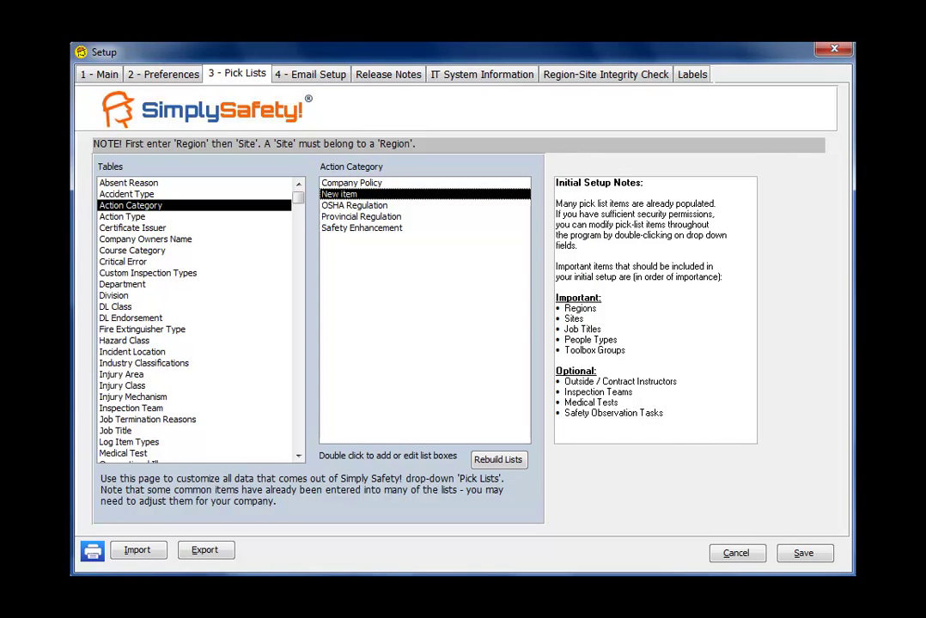
key("Return")
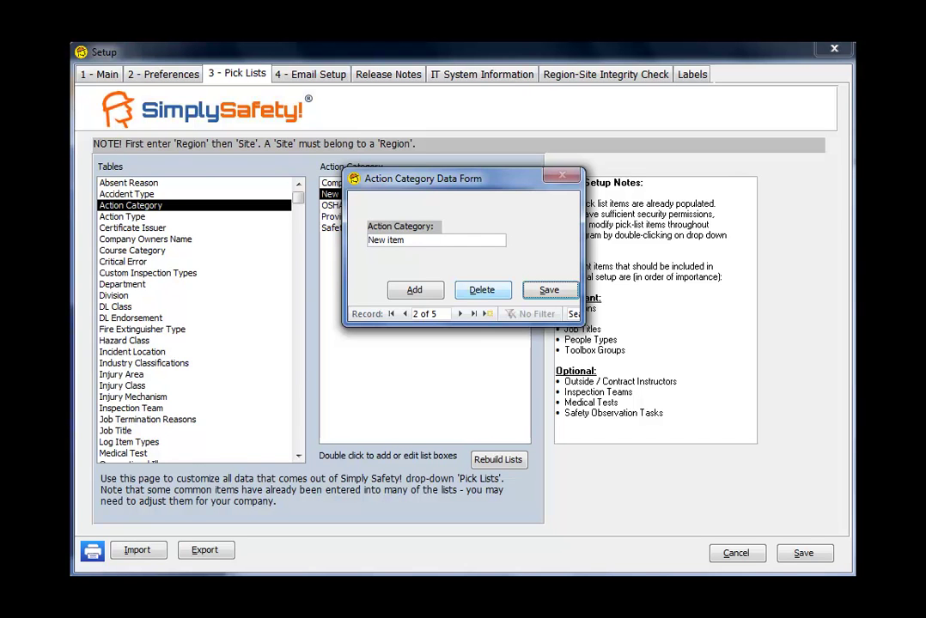
left_click(482, 289)
key("Return")
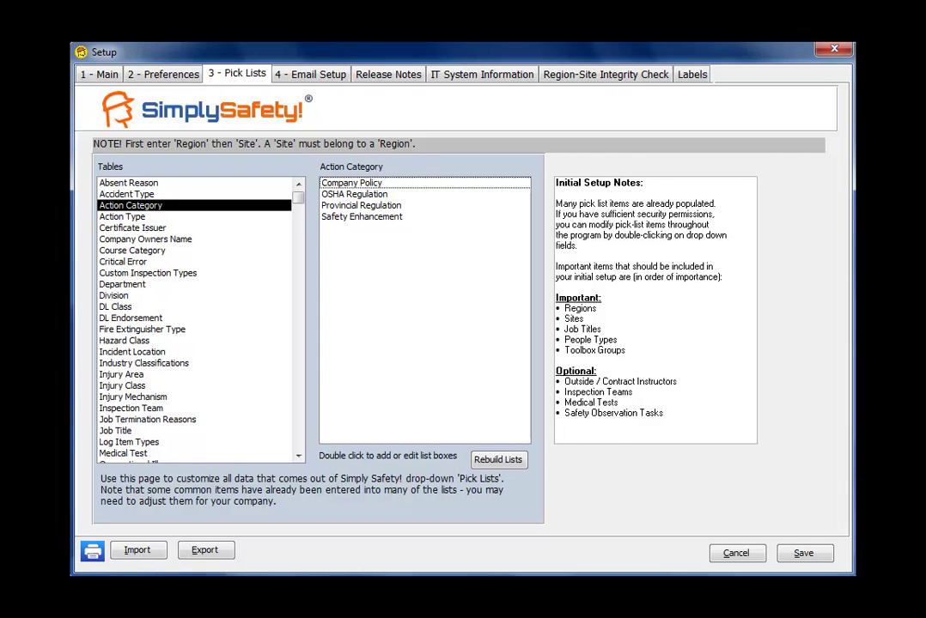
Browse the Incident Location, Injury Class and Injury Mechanism pick lists, then move to 4 - Email Setup.
left_click(132, 352)
key("Down")
key("Down")
key("Down")
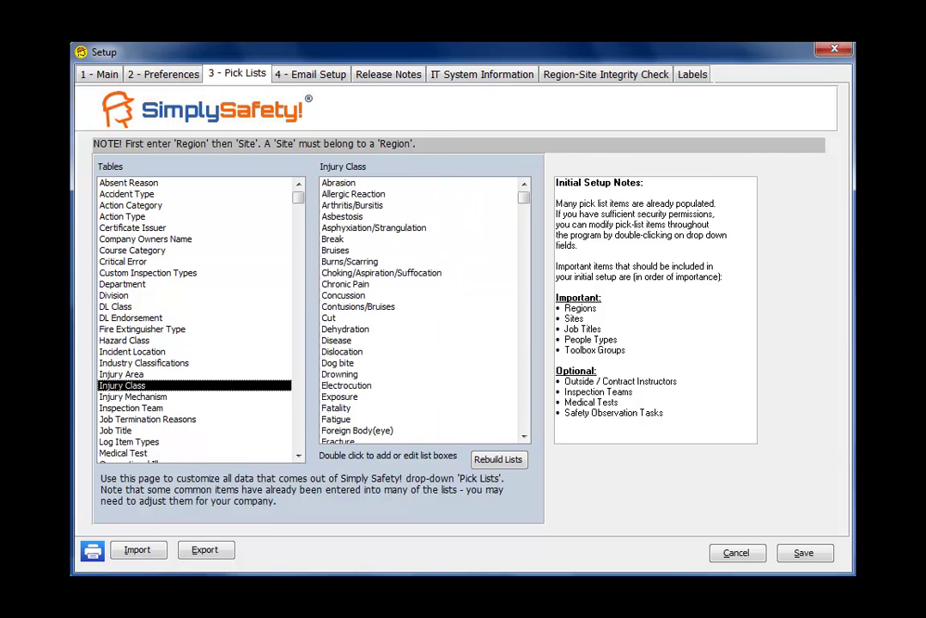
key("Down")
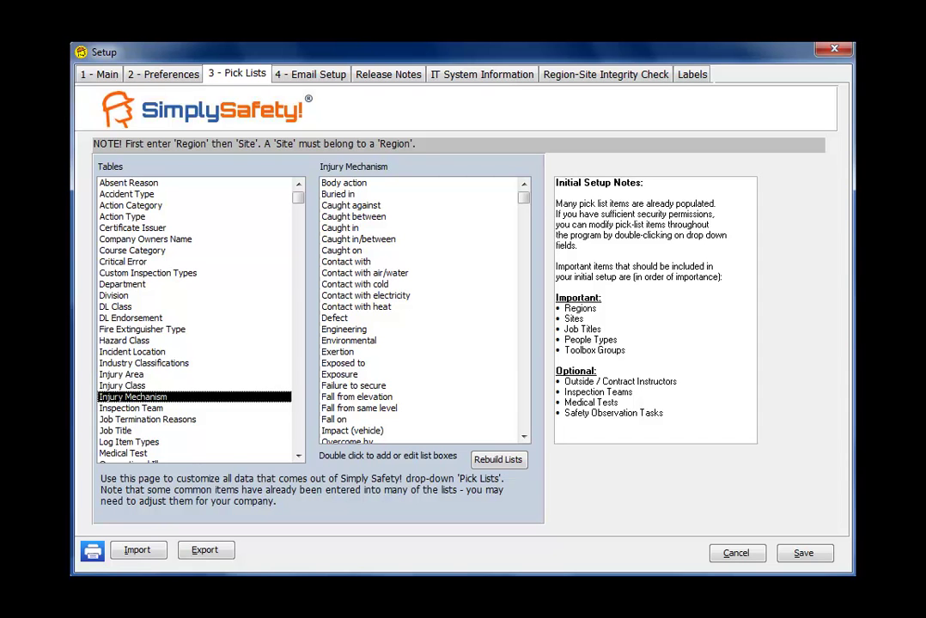
key("ctrl+Tab")
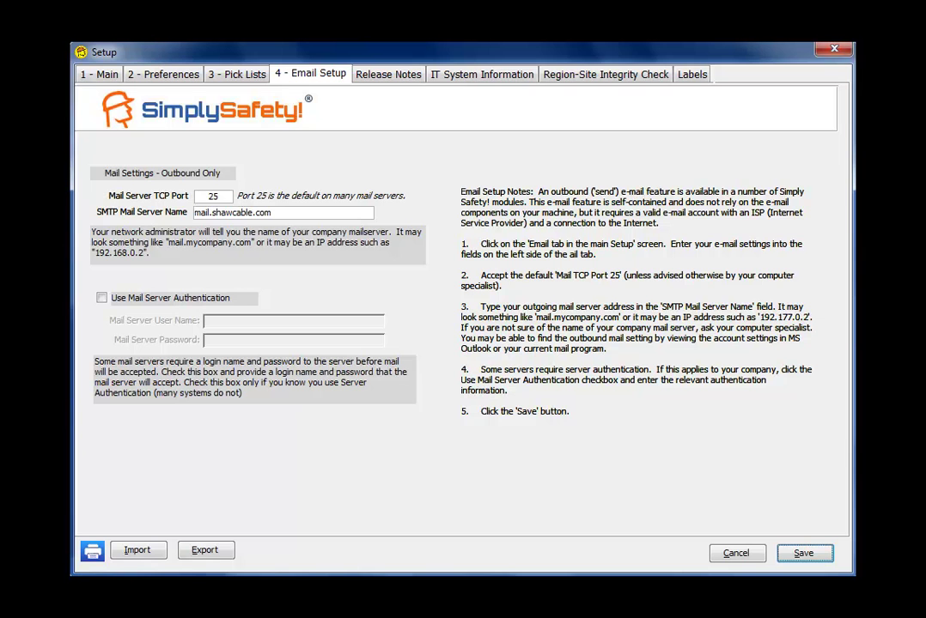
View the release notes and IT system information, then open the Region-Site Integrity Check page.
left_click(389, 74)
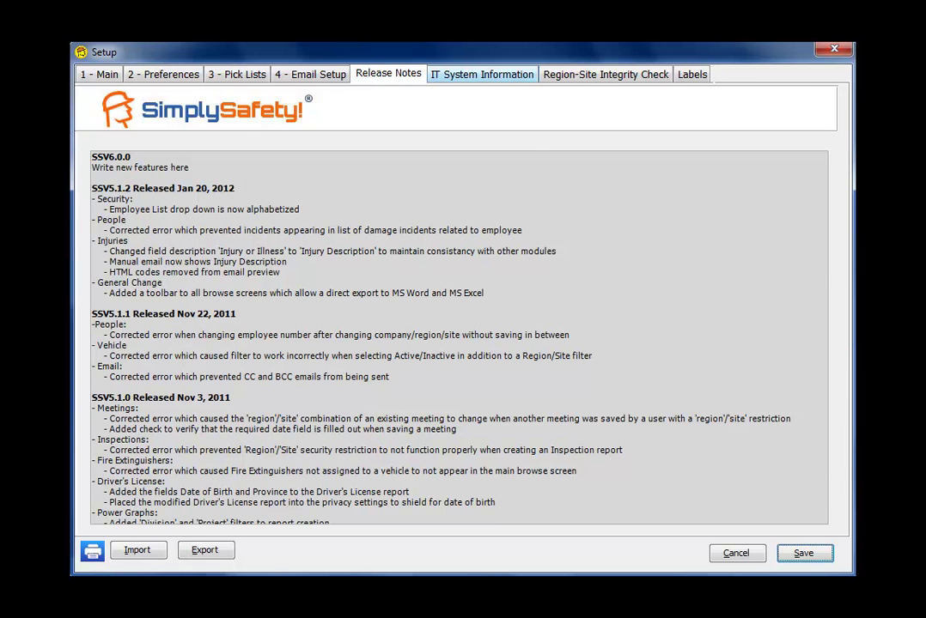
left_click(482, 74)
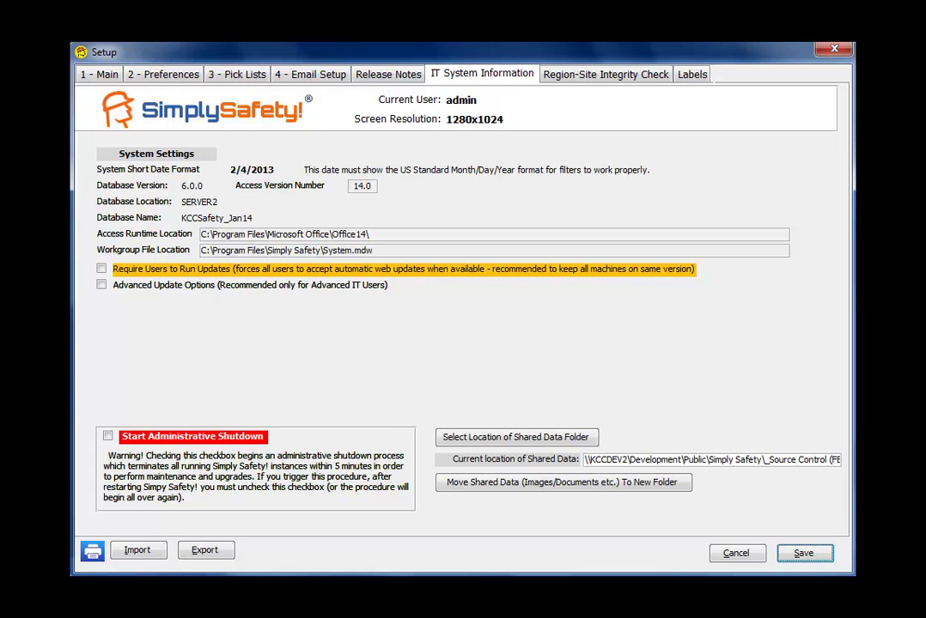
left_click(606, 73)
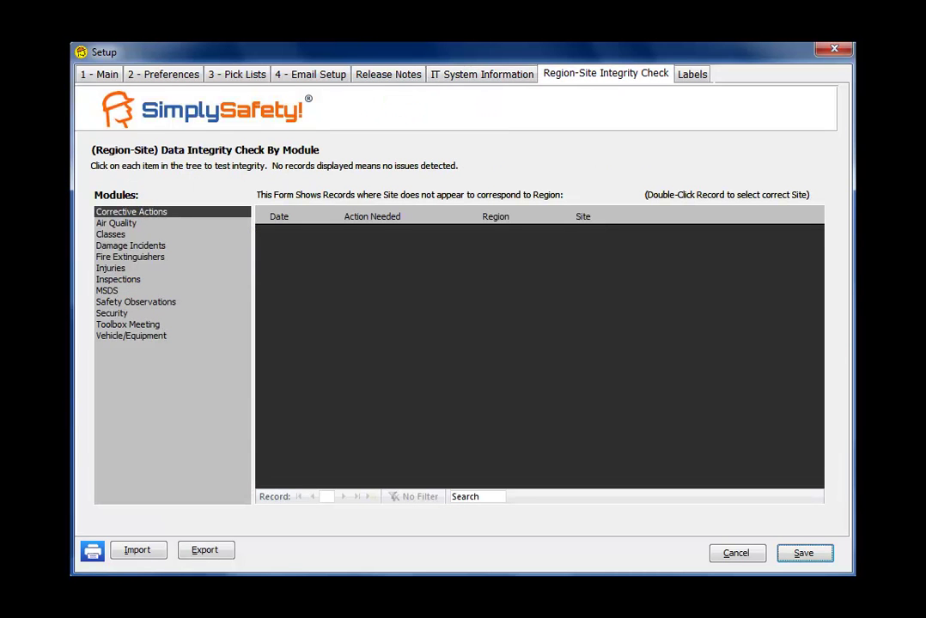
Check Air Quality, Classes, Damage Incidents, Fire Extinguishers, Injuries, Inspections and Corrective Actions for mismatches.
left_click(116, 223)
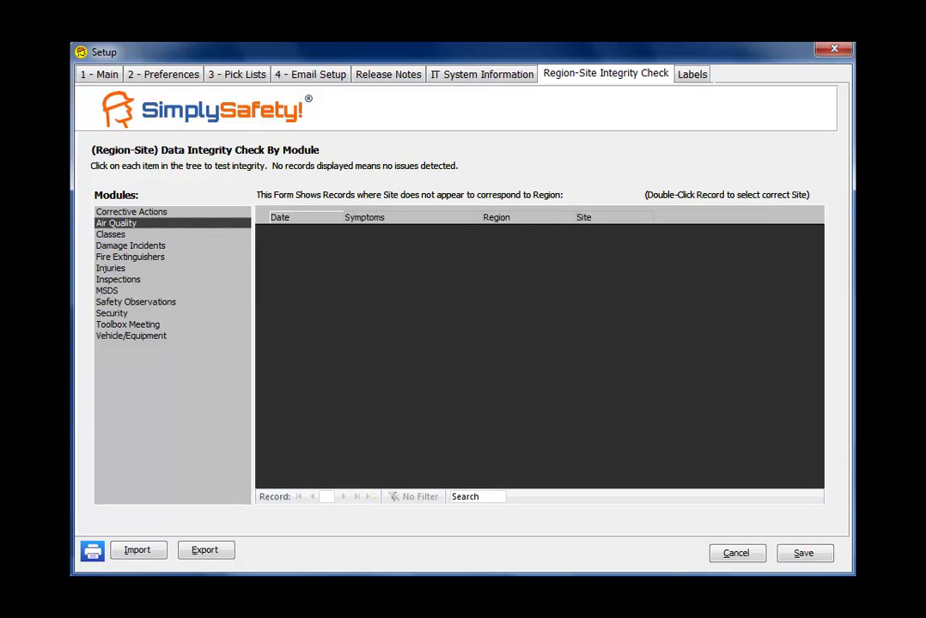
left_click(110, 234)
left_click(129, 246)
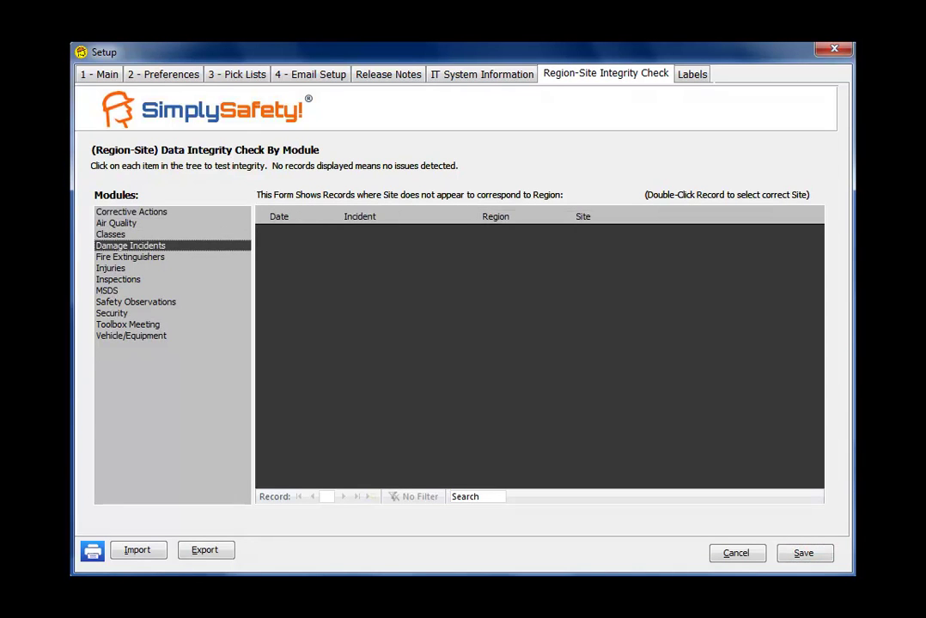
left_click(129, 257)
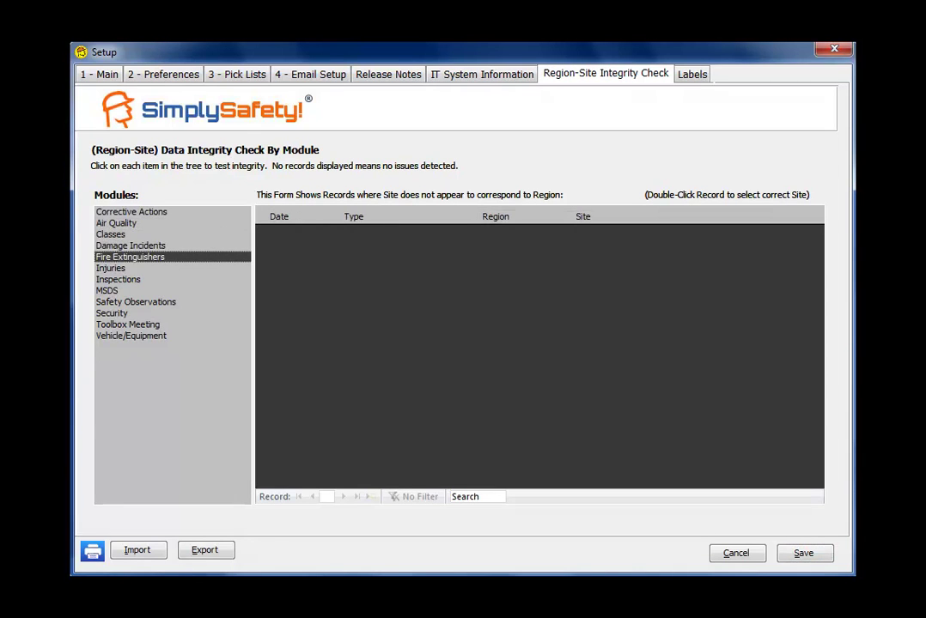
left_click(110, 268)
left_click(117, 279)
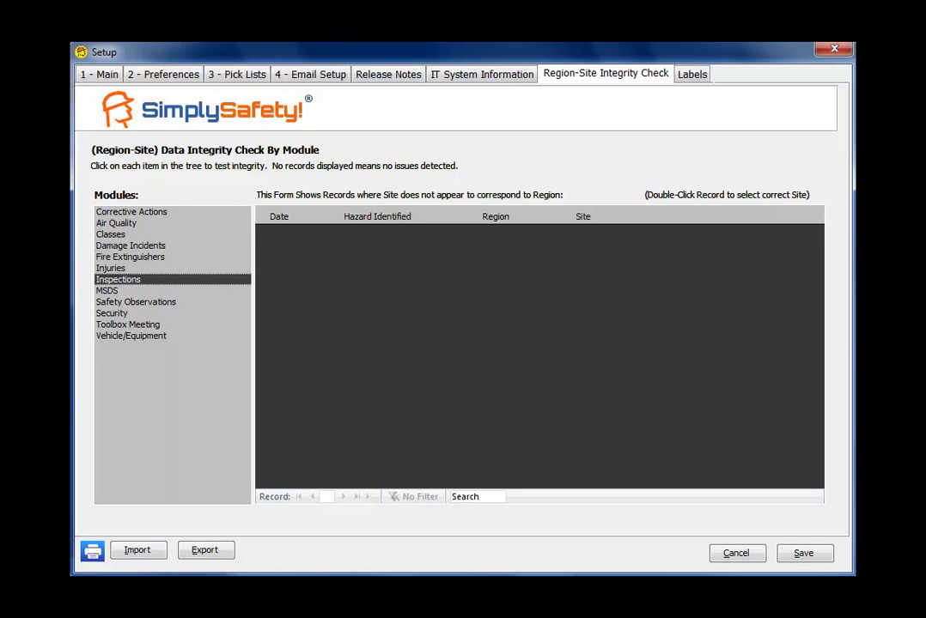
left_click(131, 212)
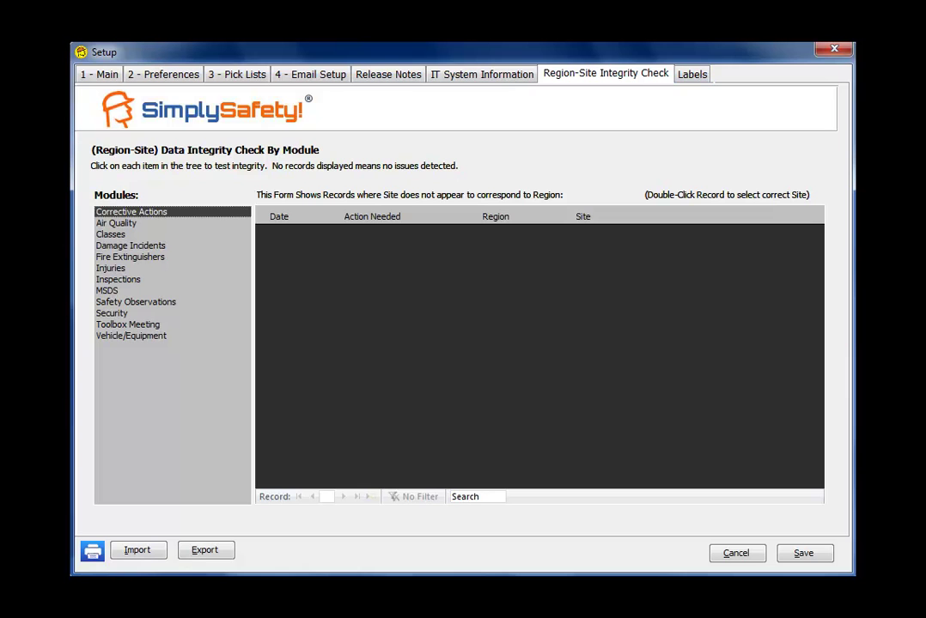
On the Labels tab, try naming the location levels 'Country' and 'City'.
key("ctrl+Tab")
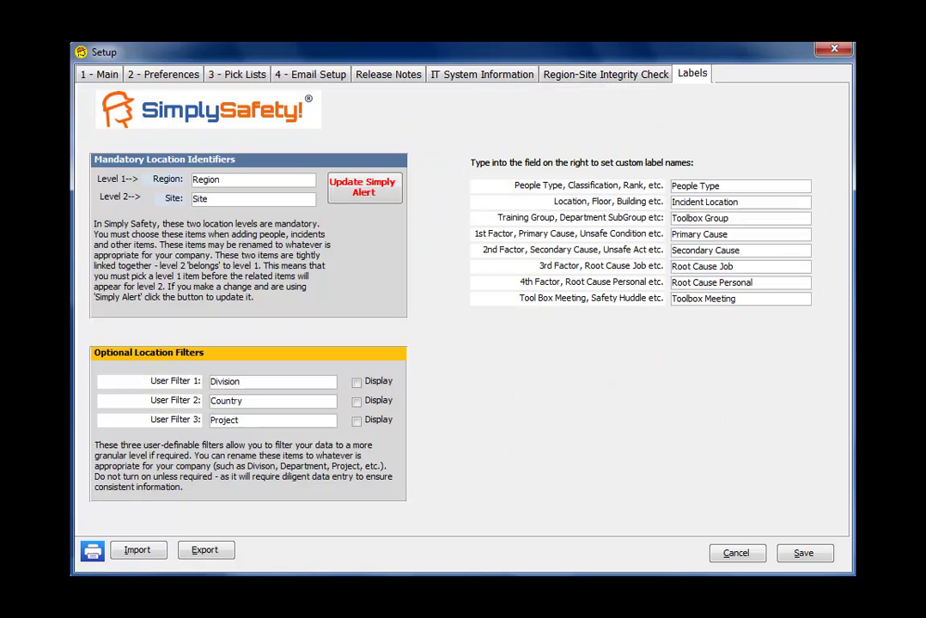
left_click(243, 401)
left_click(206, 180)
type("Country")
key("Tab")
type("City")
Try 'Location' and 'Dept' as level names, then restore the first level to 'Region'.
key("shift+Tab")
type("Loa")
key("BackSpace")
key("BackSpace")
type("ocation")
key("Tab")
key("BackSpace")
type("Dept")
key("shift+Tab")
type("Region")
Rename the second location level from 'Site' to 'Sites'.
left_click(213, 199)
key("shift+Home")
type("Sites")
Turn on the Division filter's display and type the test name 'anything else' over it.
left_click(356, 383)
left_click_drag(242, 381, 211, 382)
type("ANt")
key("BackSpace")
key("BackSpace")
key("BackSpace")
type("ant")
key("BackSpace")
type("ything else")
Restore the filter name to 'Division' and turn its display back off.
key("shift+Home")
key("BackSpace")
type("Division")
key("Tab")
key("space")
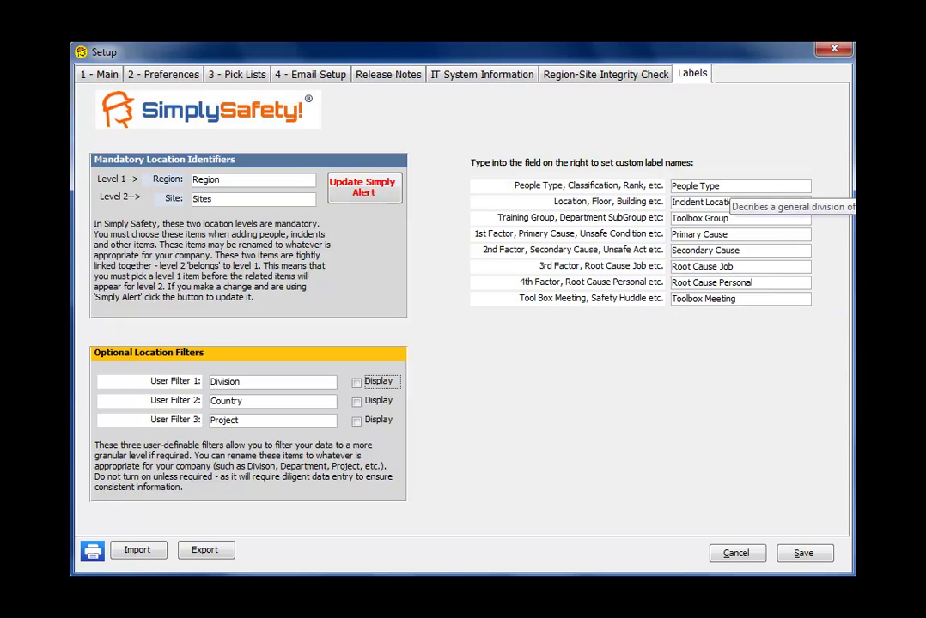
left_click(696, 186)
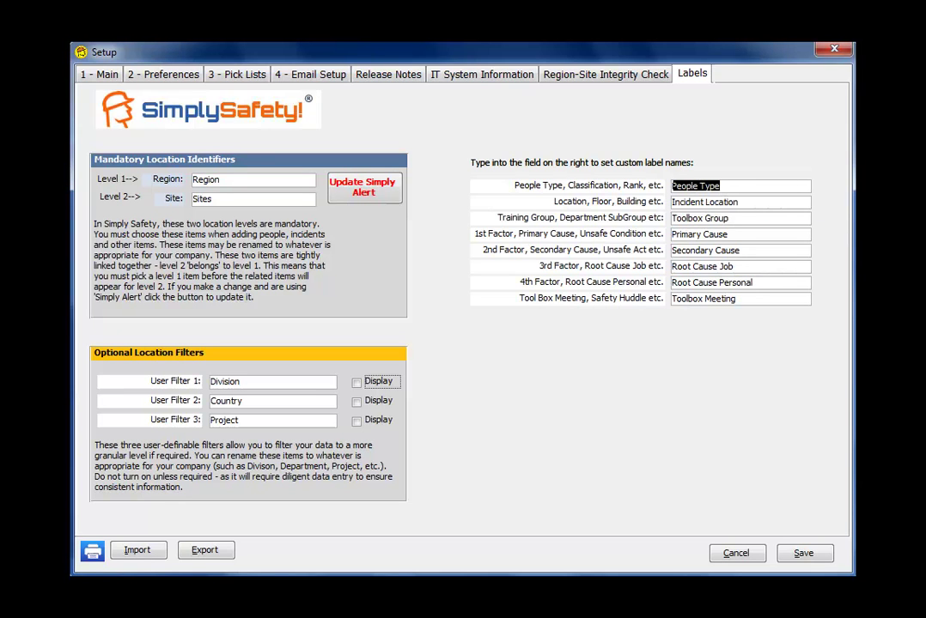
type("Rank")
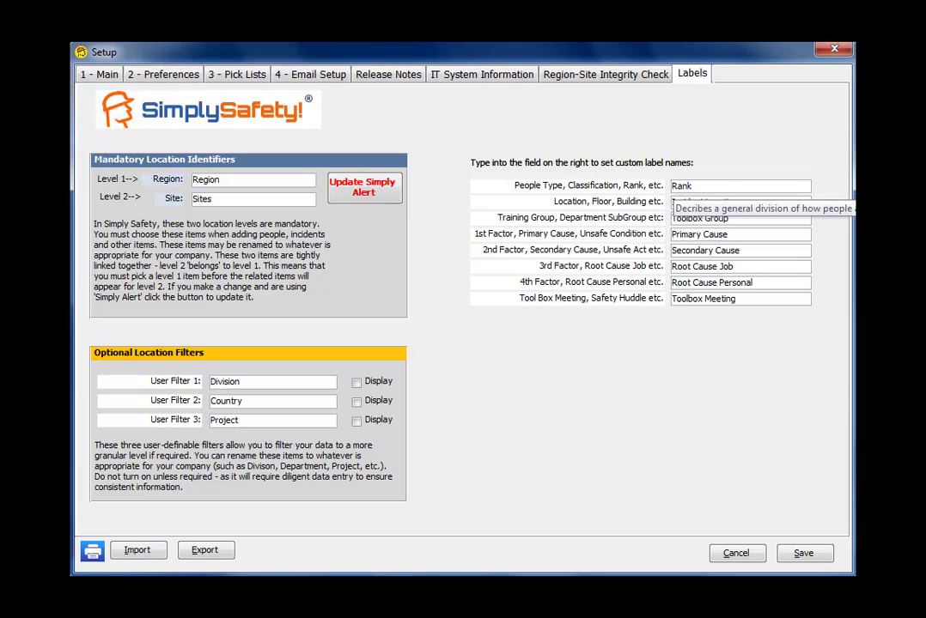
key("ctrl+a")
type("People Type")
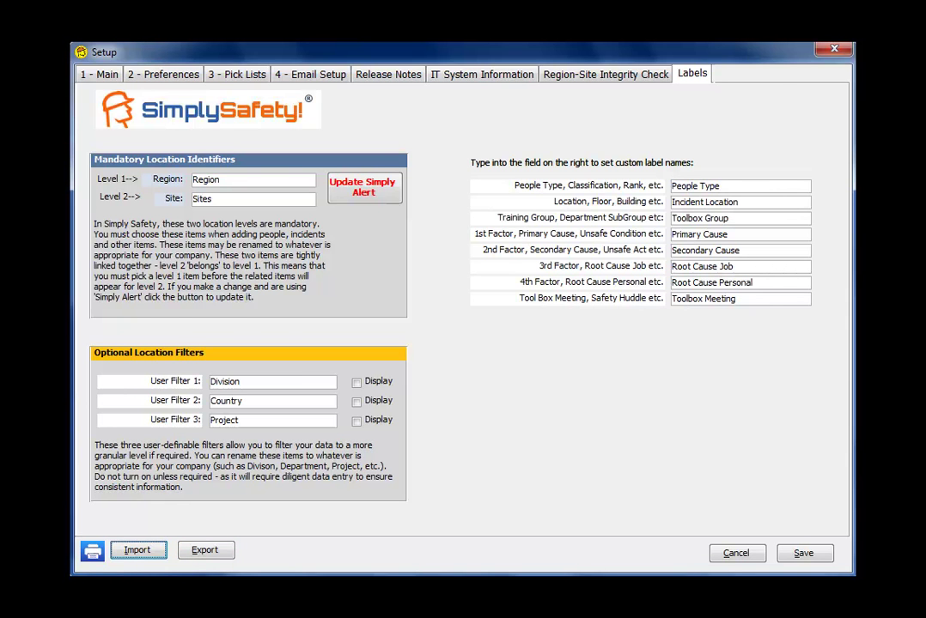
left_click(137, 549)
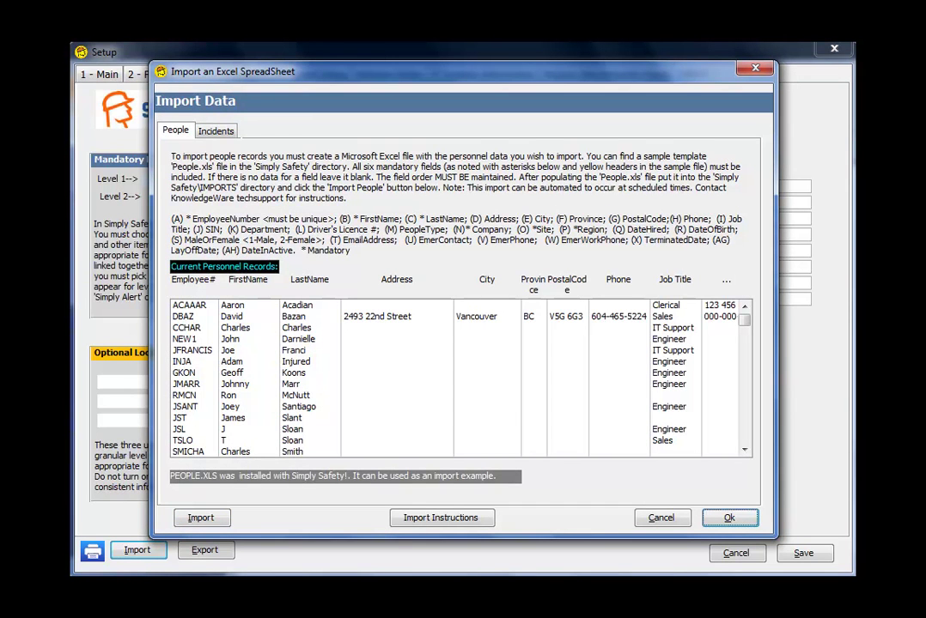
key("Tab")
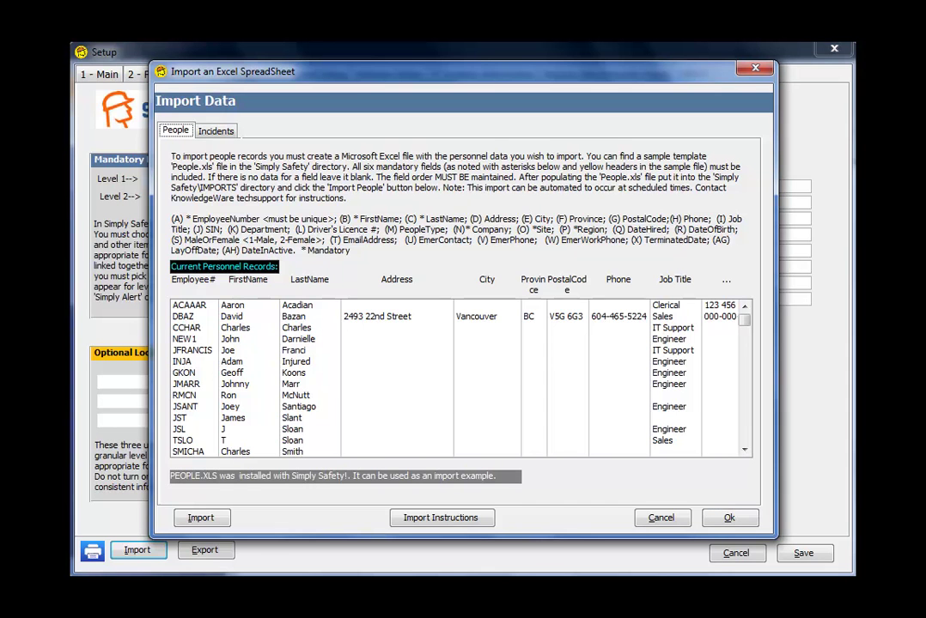
key("Right")
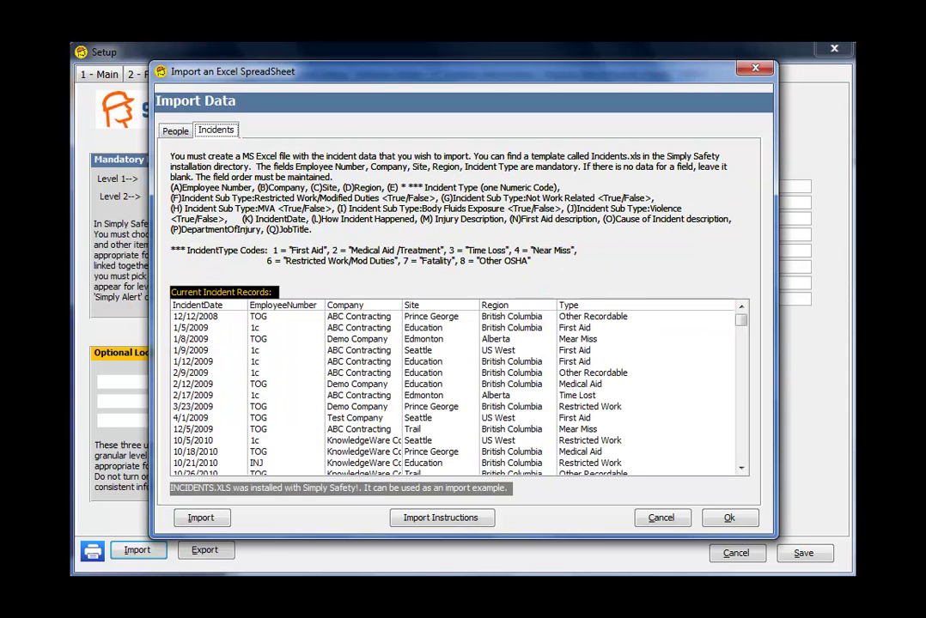
key("Left")
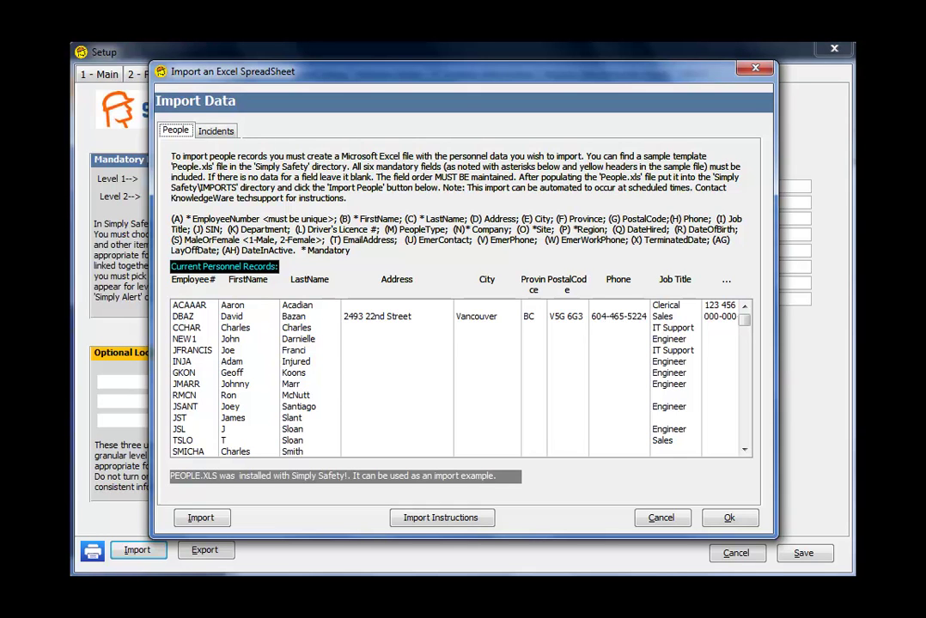
left_click(661, 518)
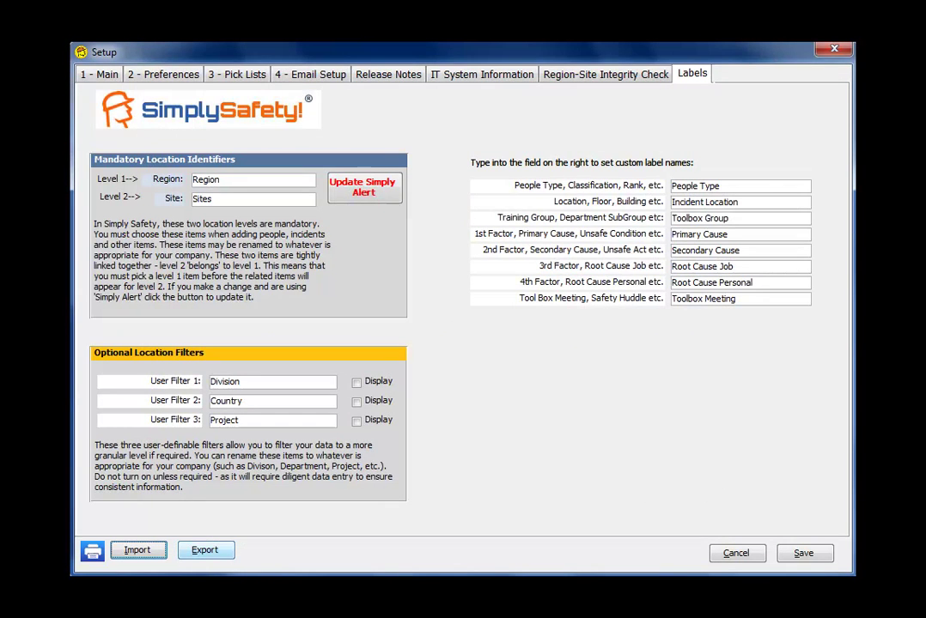
Open the Export tables to Excel dialog from the Setup window's Export button.
left_click(204, 550)
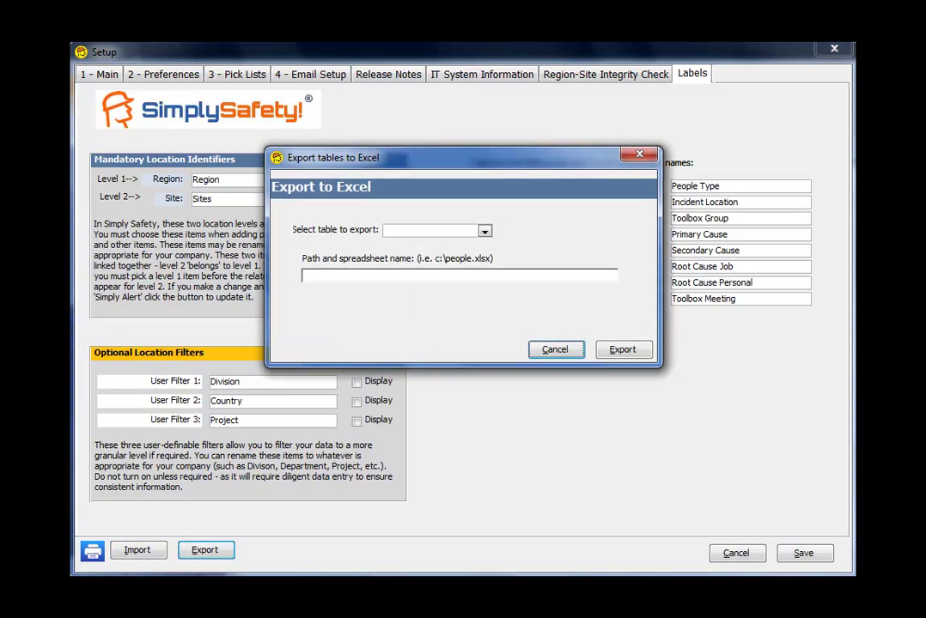